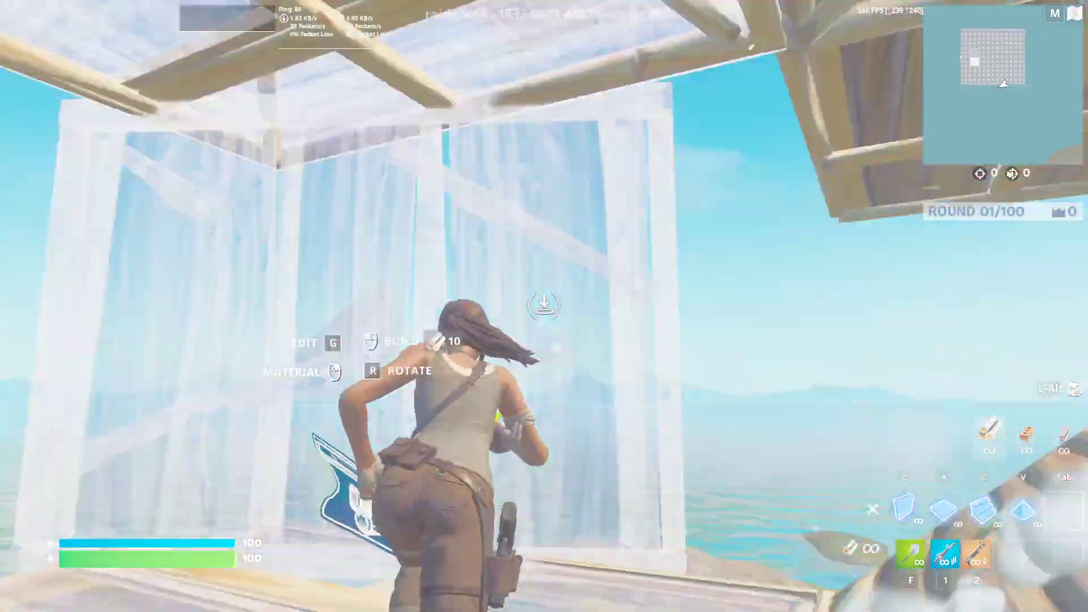
click(544, 306)
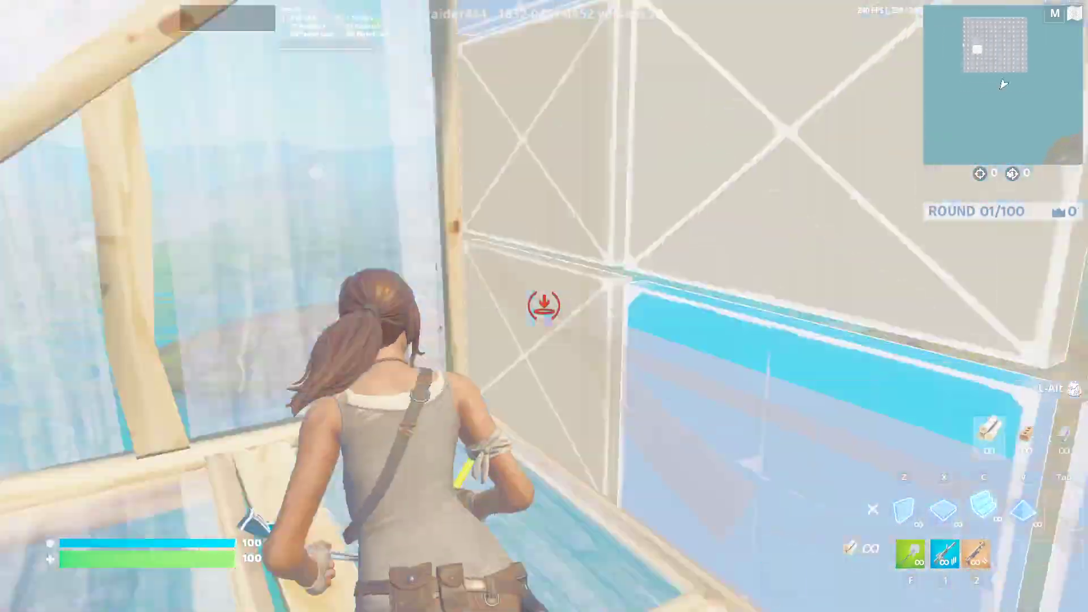
click(544, 306)
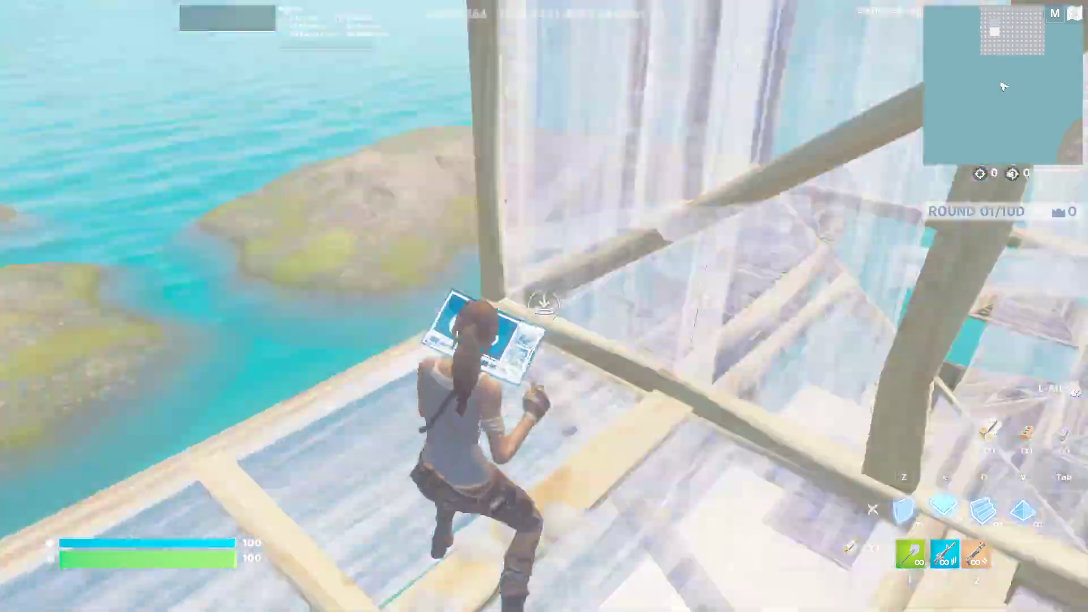
click(544, 306)
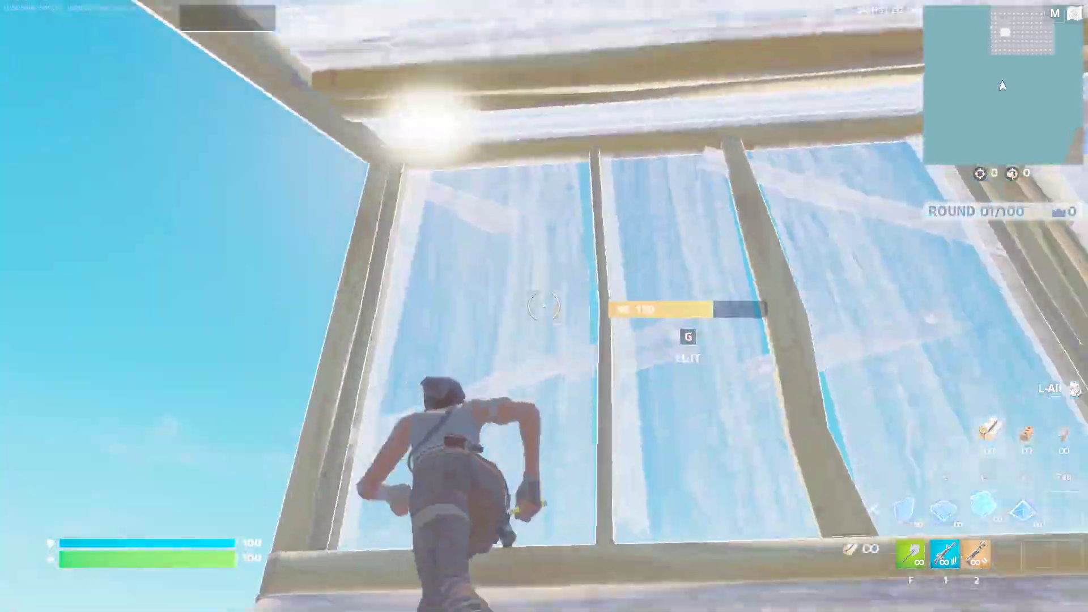
click(544, 306)
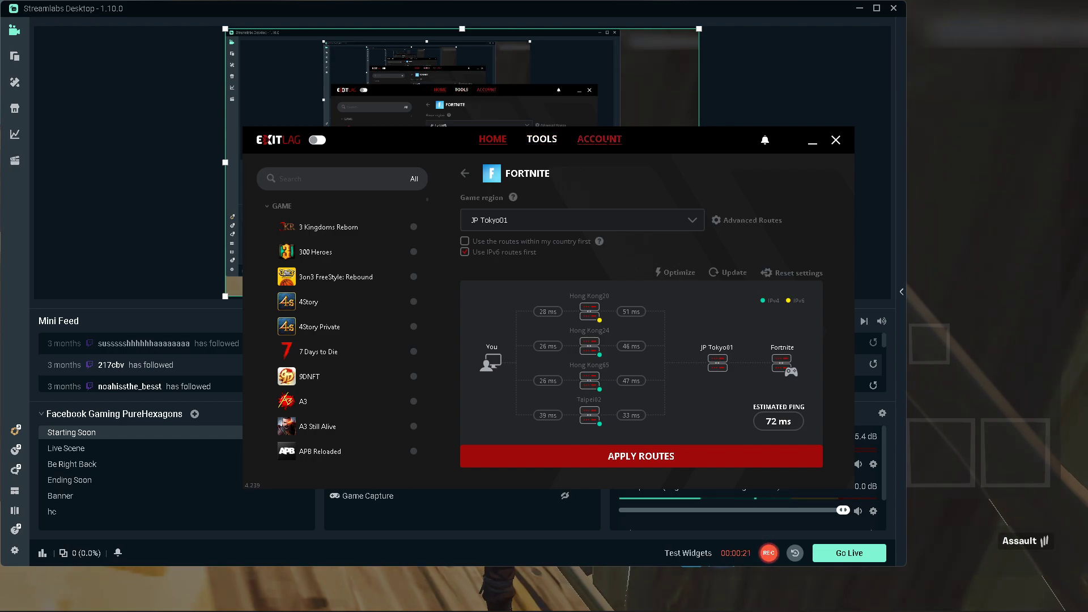
- Review ExitLag's general tool settings, including route optimization accuracy, the available route analysis protocols and the optimization toggles
click(542, 139)
click(278, 170)
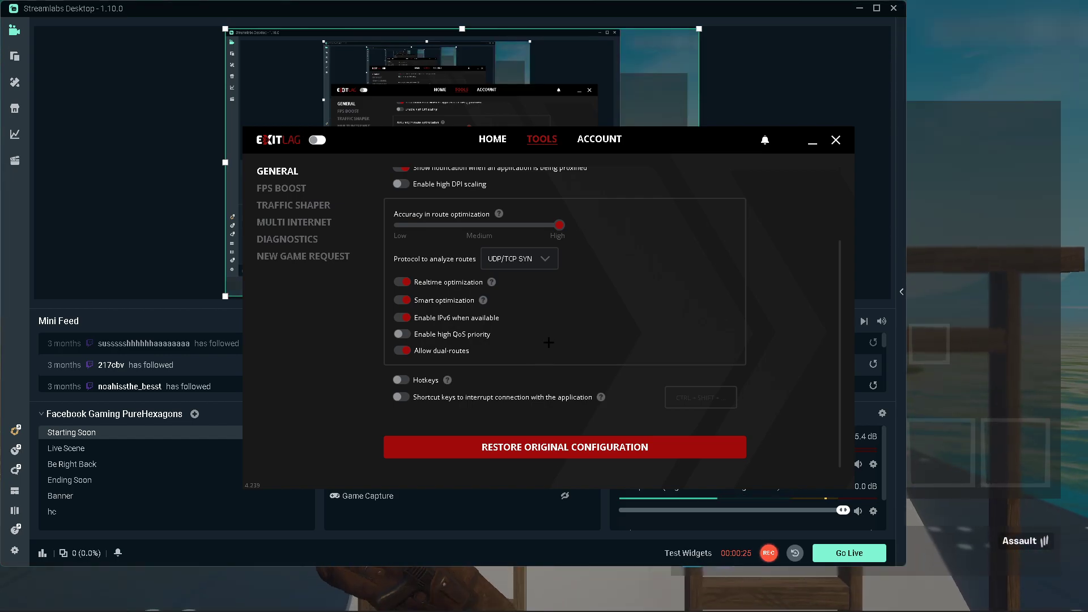
scroll(535, 380, up, 3)
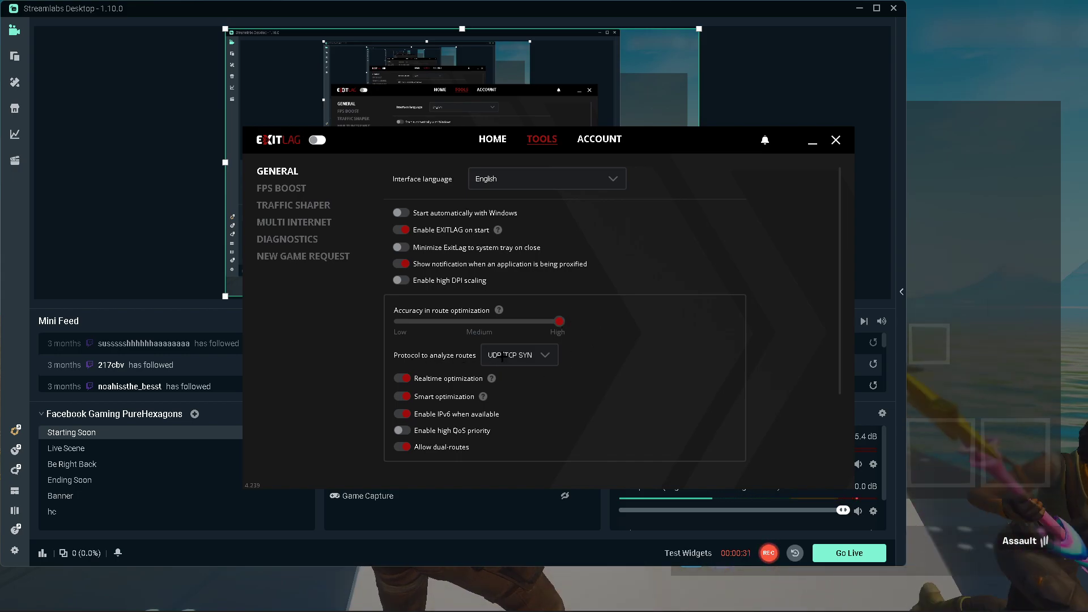
click(536, 358)
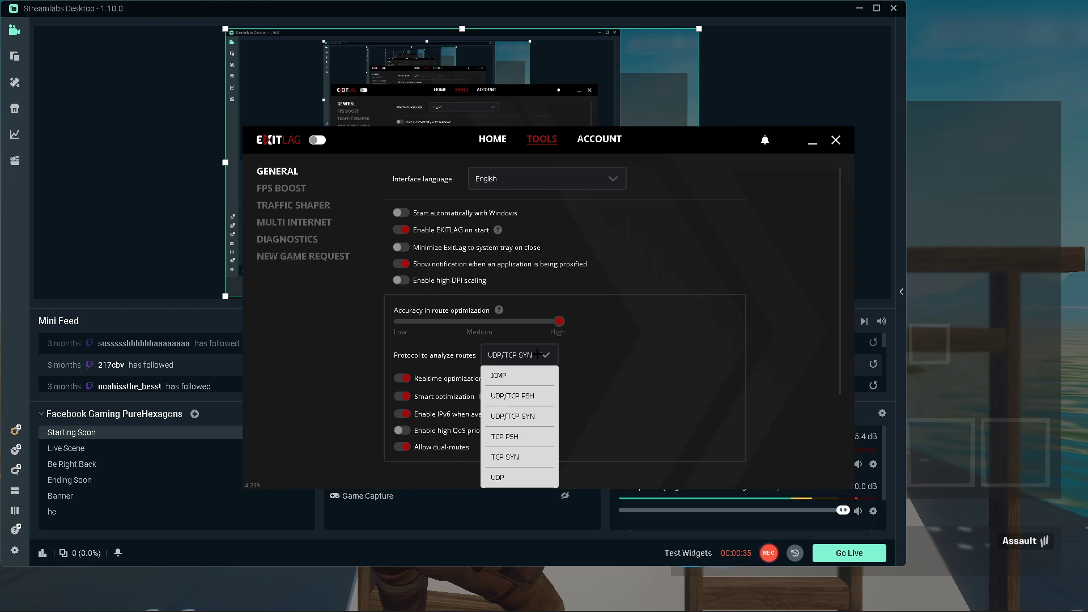
click(536, 355)
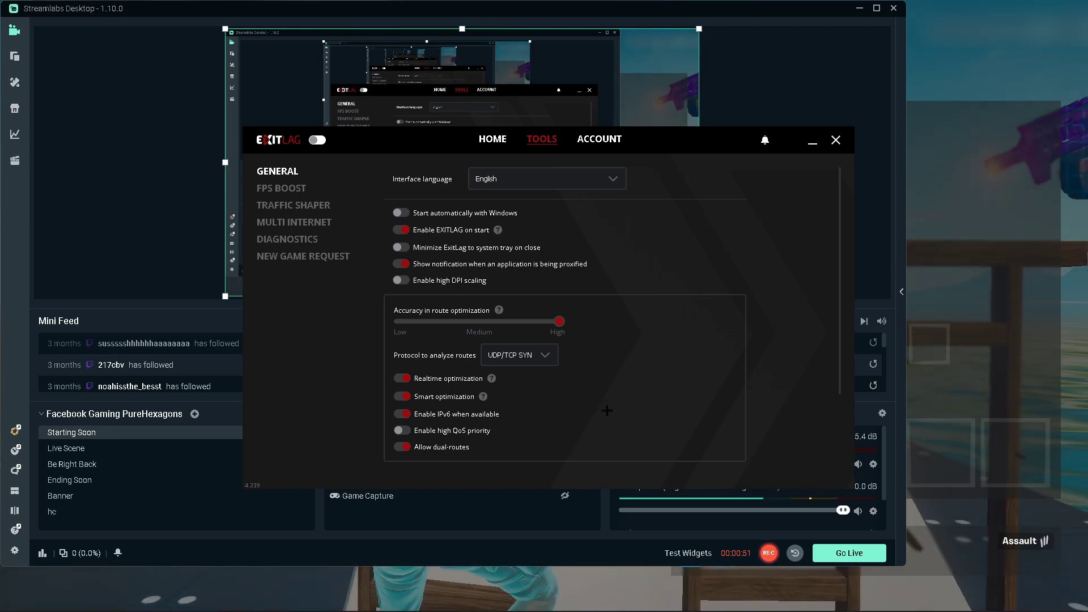
scroll(607, 410, down, 2)
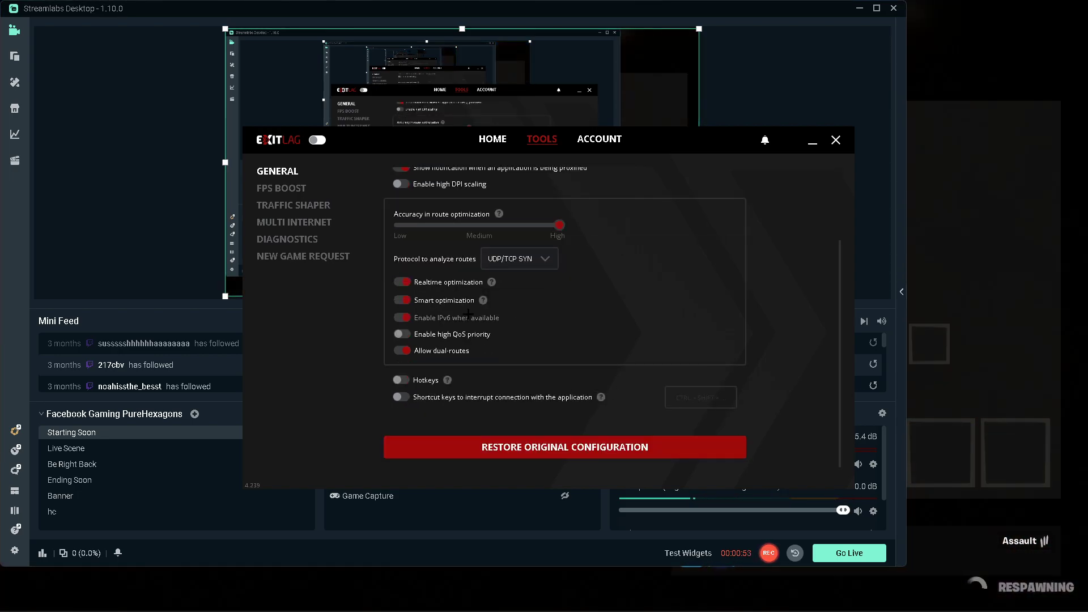
- Switch the Disable Windows Defender option in the FPS boost settings off and back on
click(290, 188)
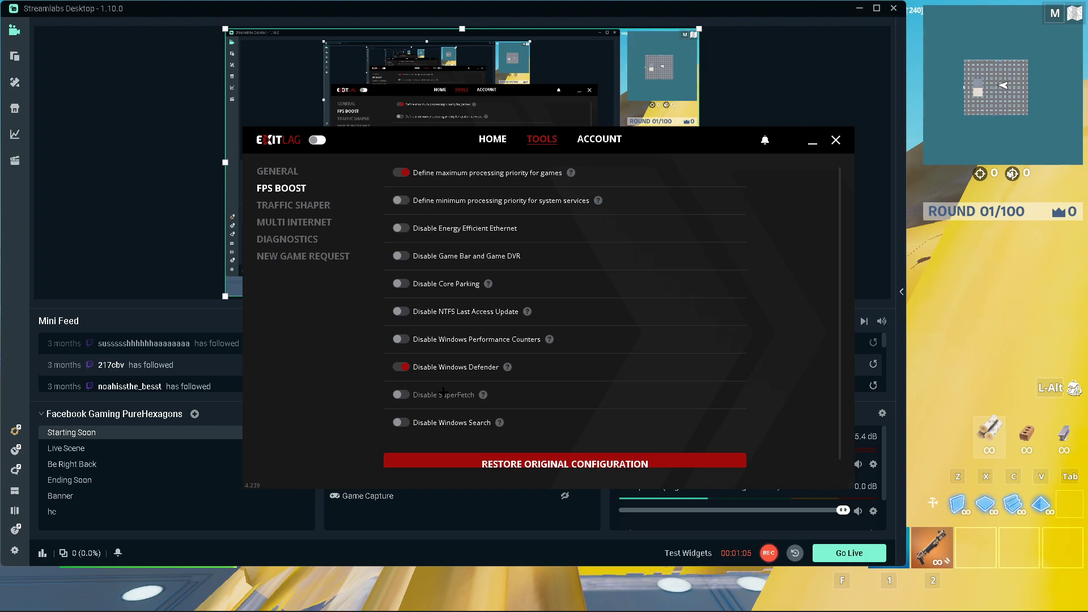
click(401, 366)
click(401, 367)
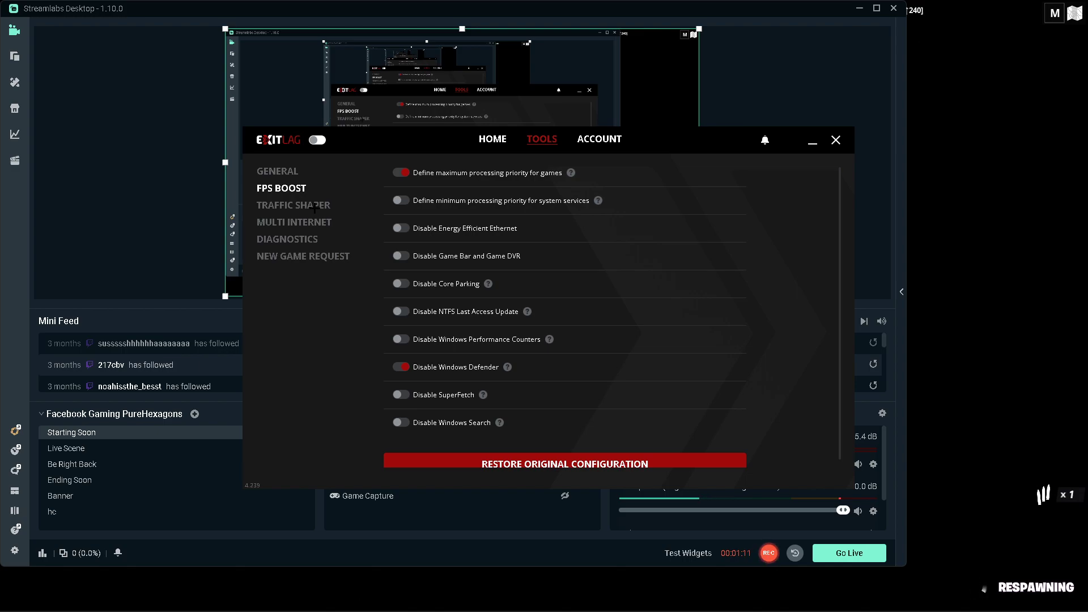
- Look through the traffic shaper, multi internet, diagnostics and new game request settings, then recheck the general settings
click(313, 205)
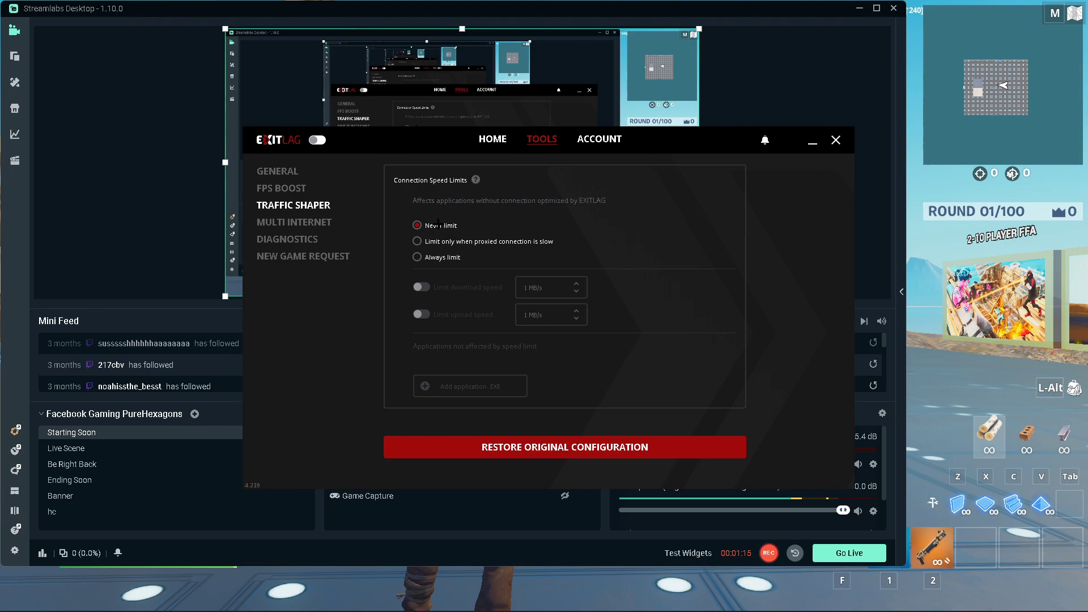
click(294, 224)
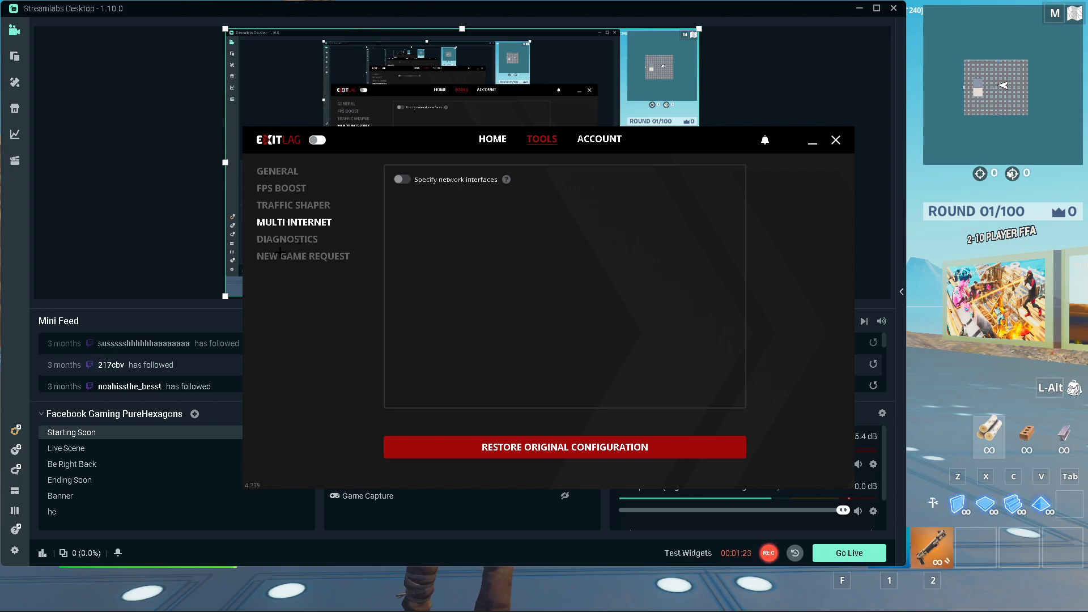
click(286, 241)
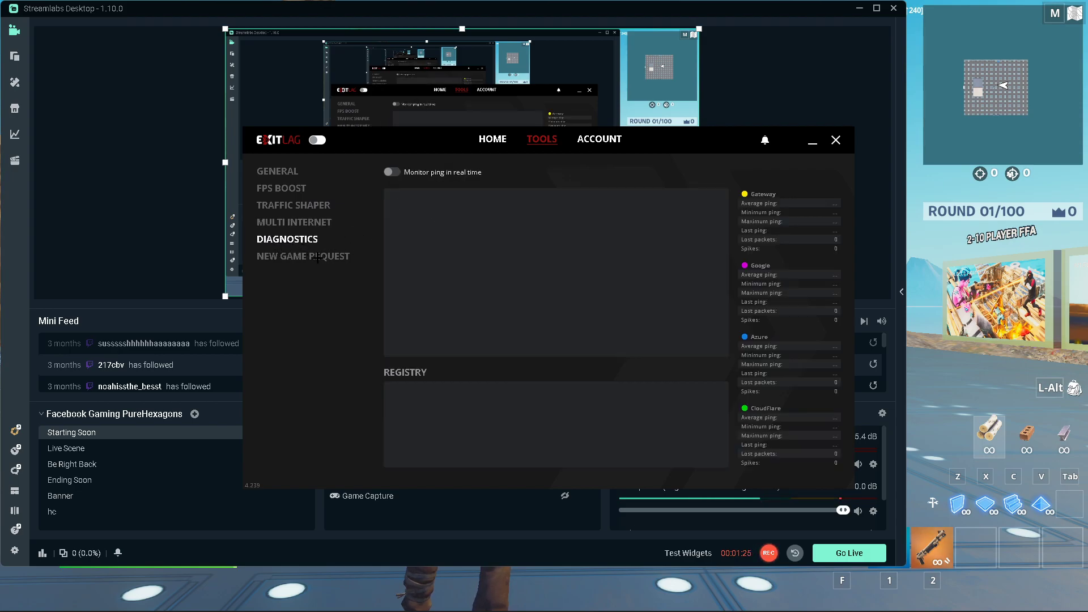
click(313, 255)
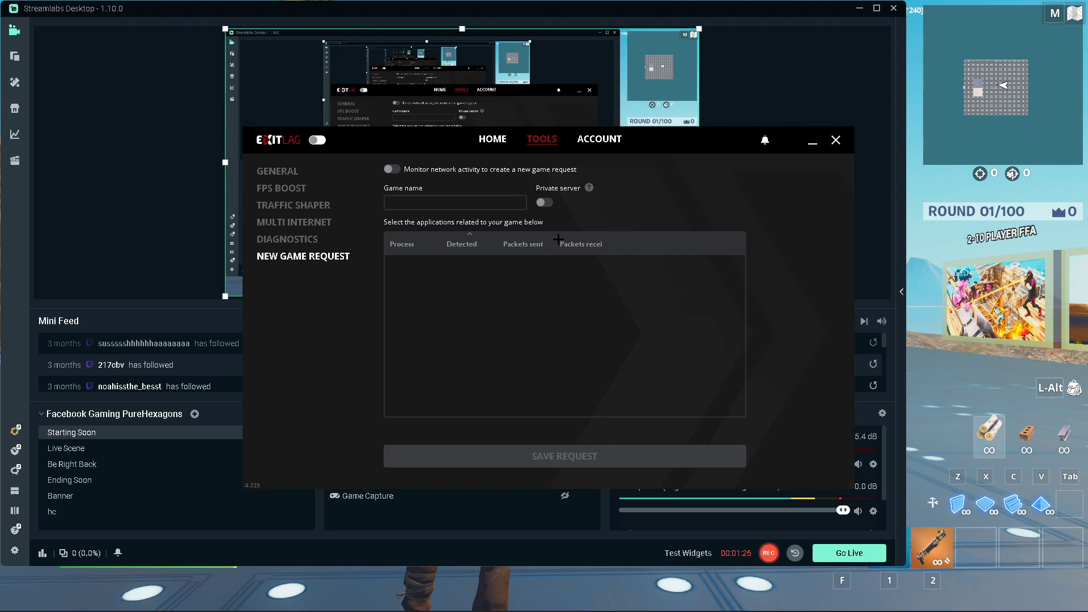
click(307, 221)
click(304, 256)
click(279, 172)
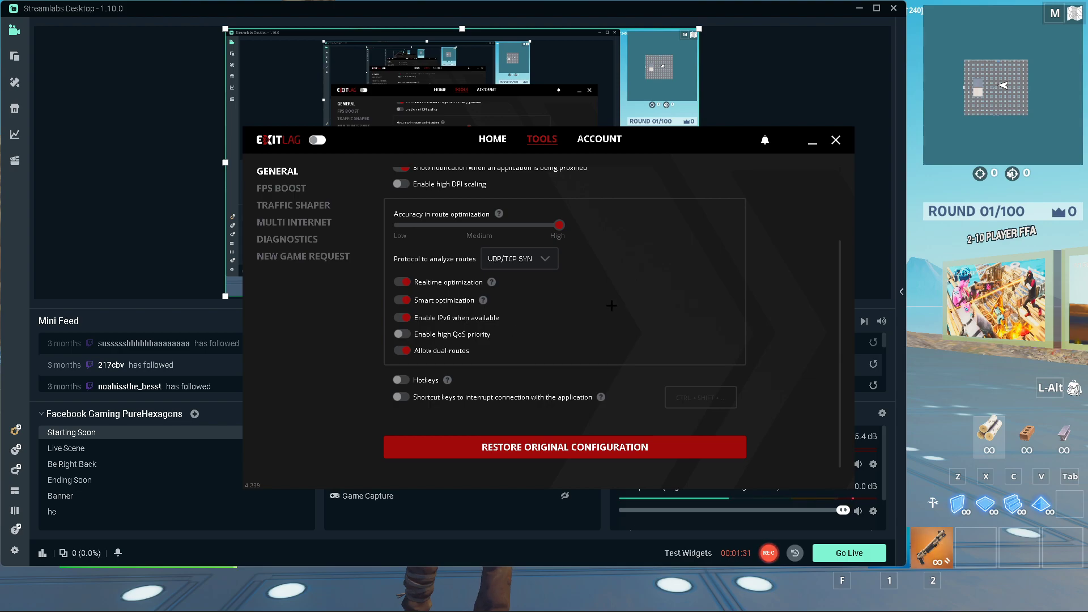
scroll(525, 323, up, 2)
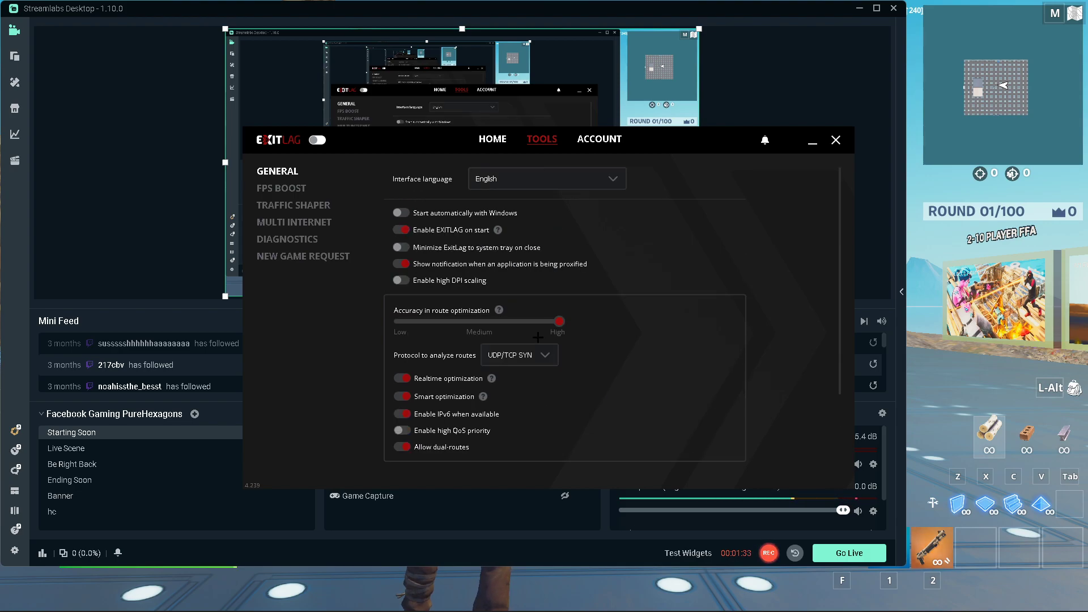
- Choose JP Tokyo01 as the game region for Fortnite
click(493, 138)
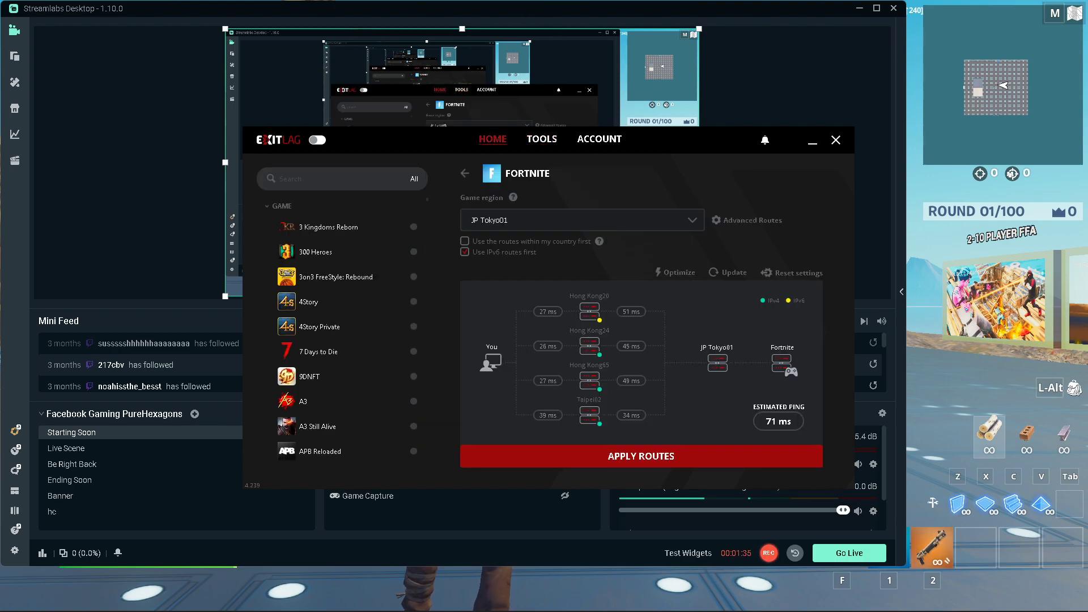
click(479, 212)
scroll(519, 323, up, 5)
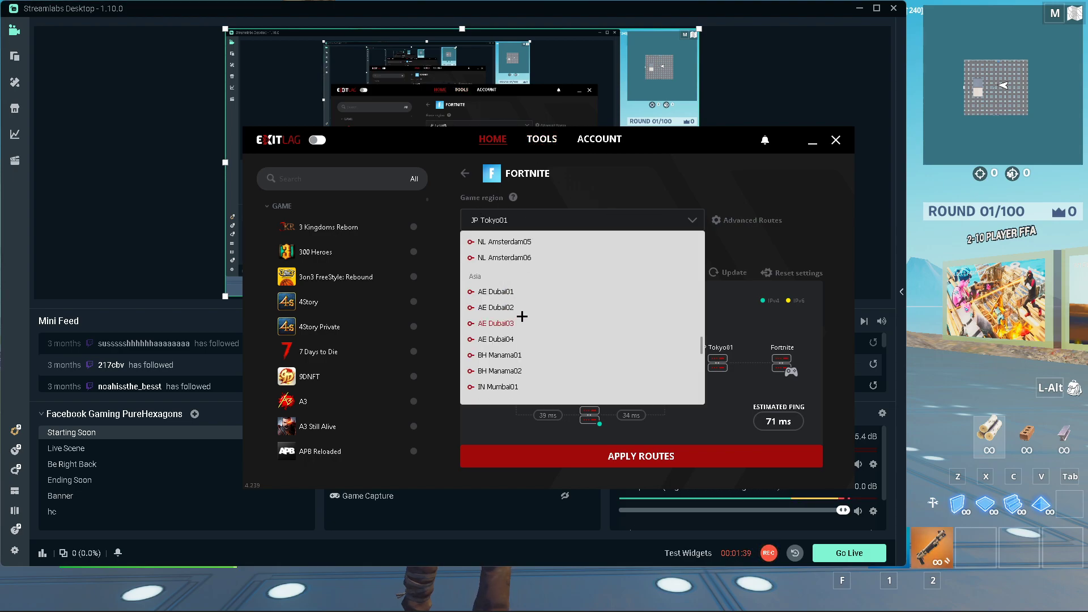
scroll(517, 330, down, 3)
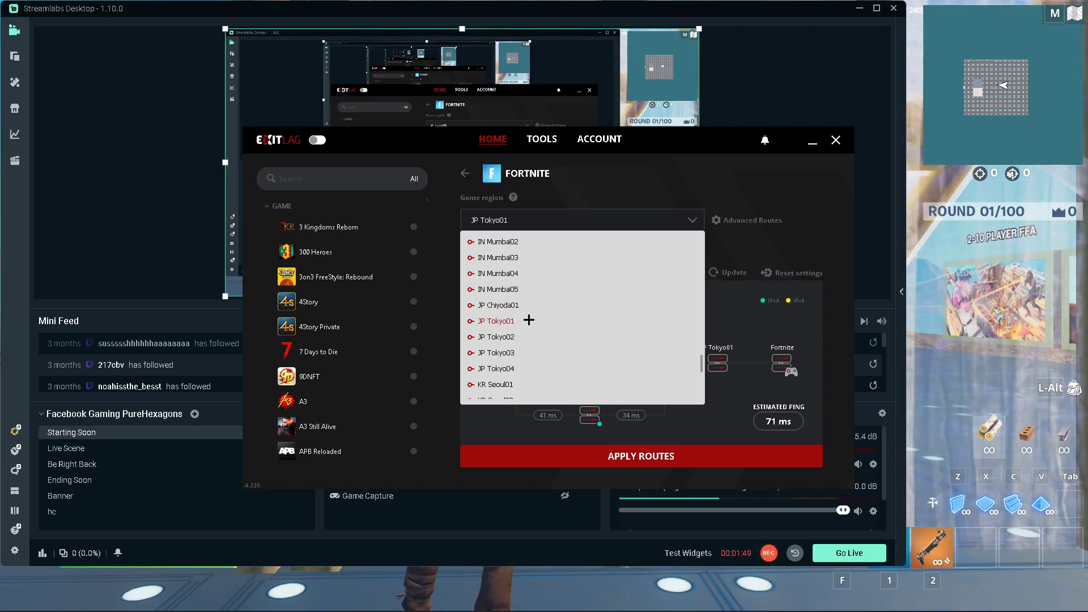
click(516, 321)
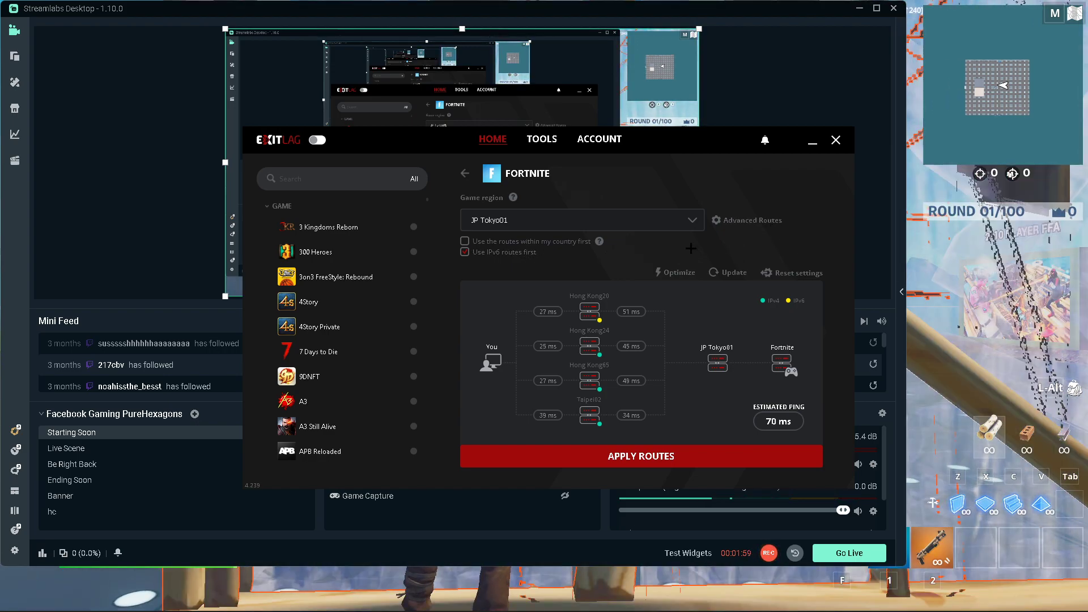
- Apply 2 TCP and 2 UDP routes in the advanced route settings and apply the Fortnite routes
click(751, 220)
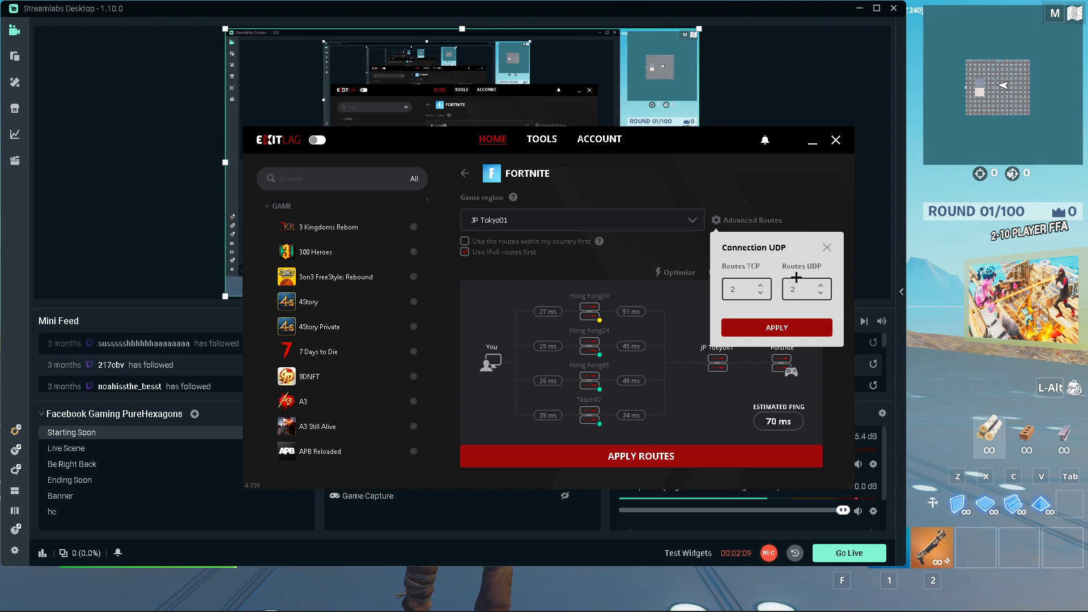
click(766, 329)
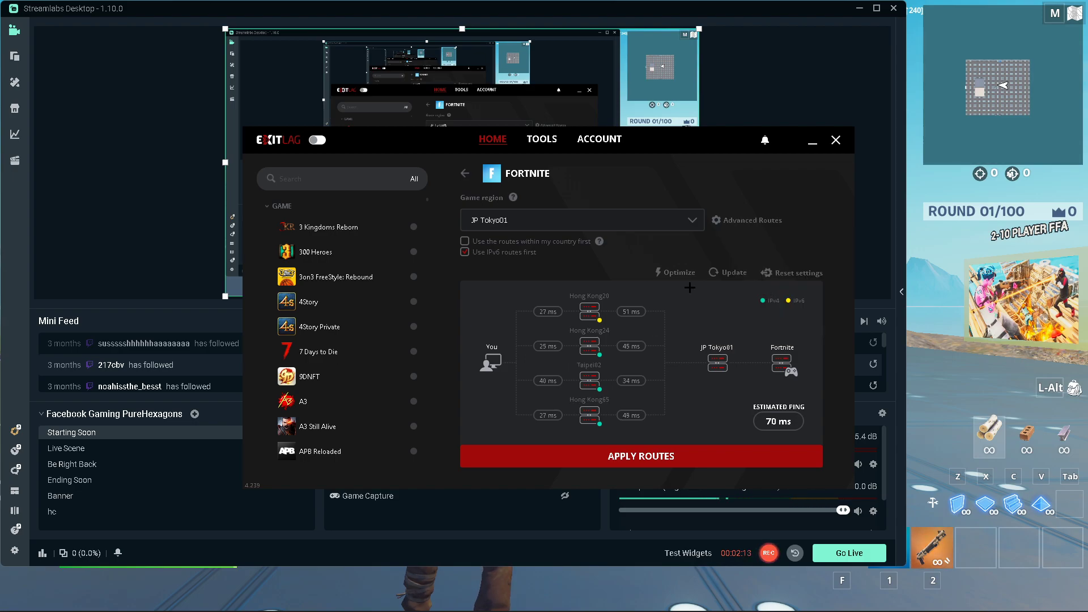
click(597, 454)
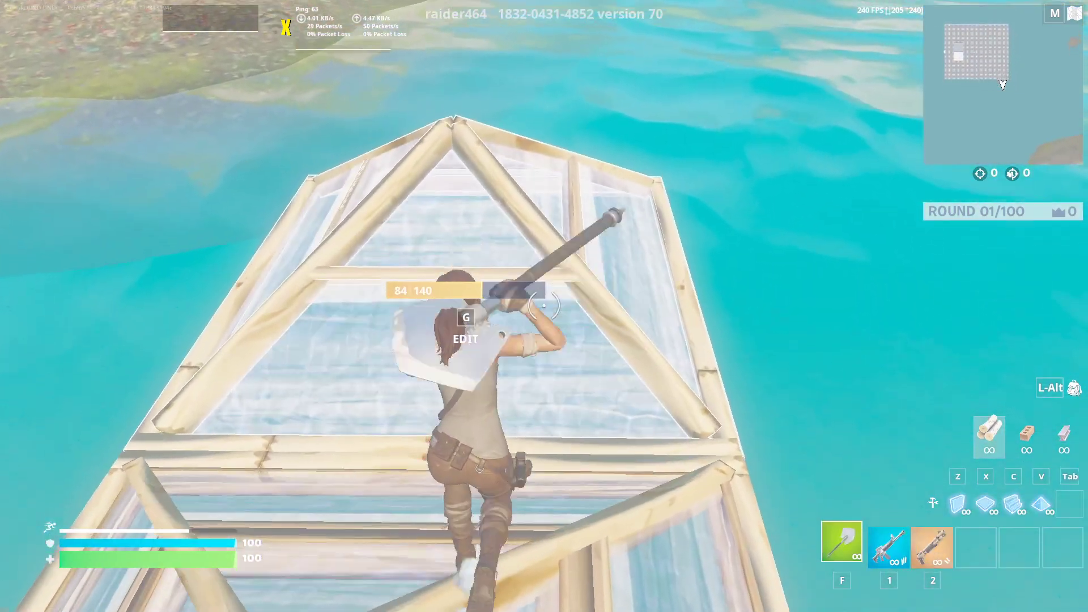
key(x)
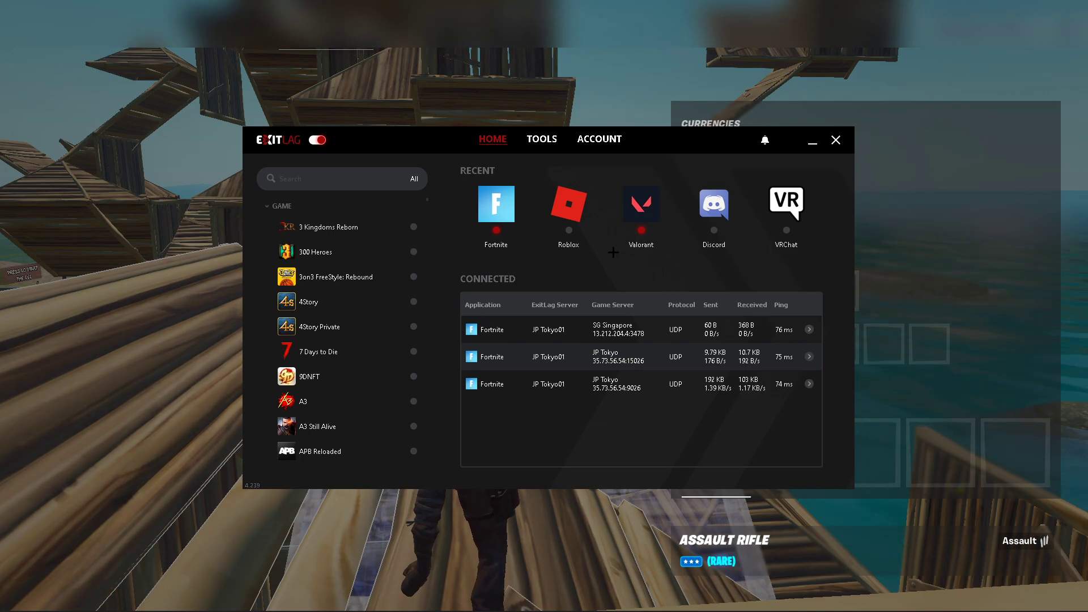
- Switch from ExitLag to the Streamlabs Desktop window
key(alt+Tab)
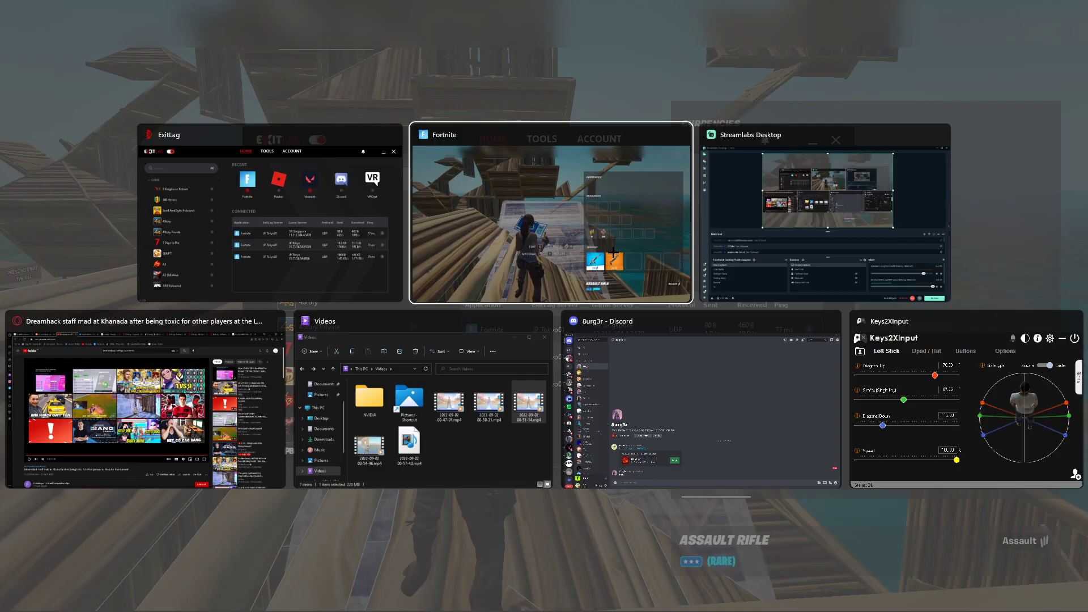
key(alt+shift+Tab)
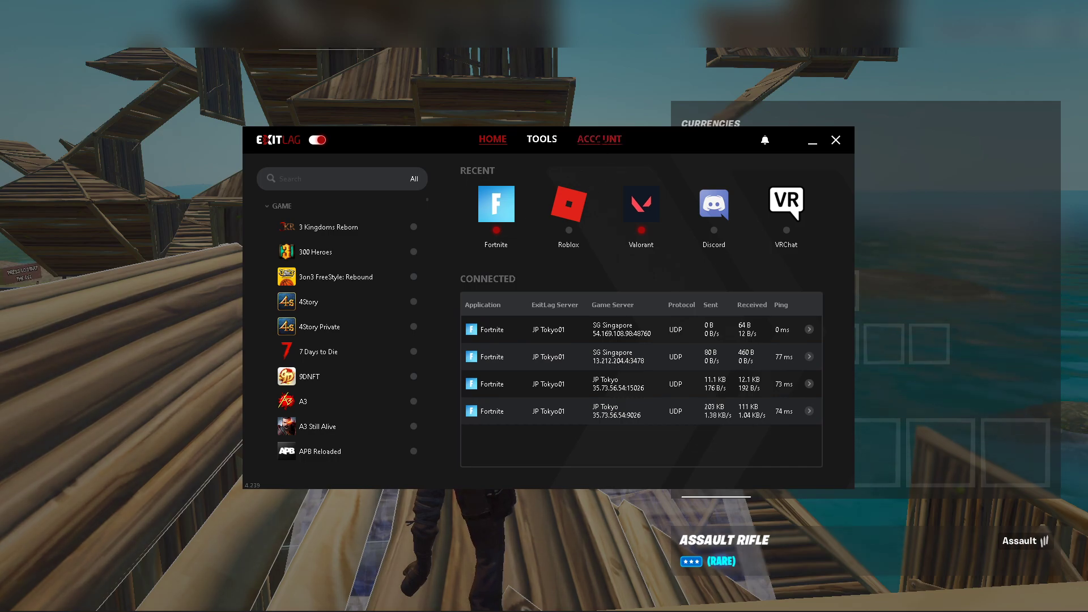
mouse_move(581, 599)
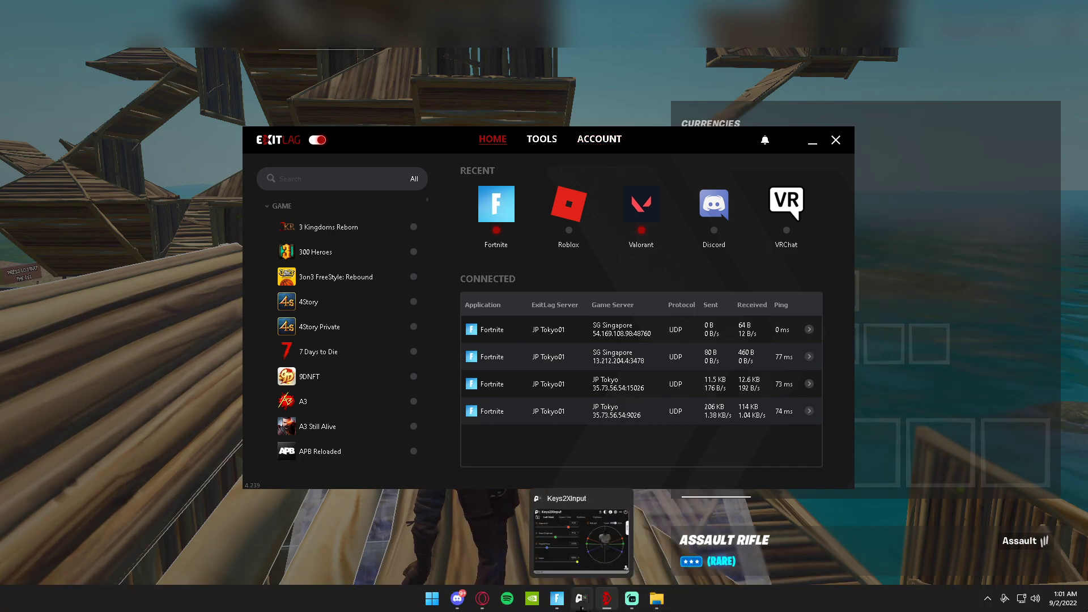
click(631, 598)
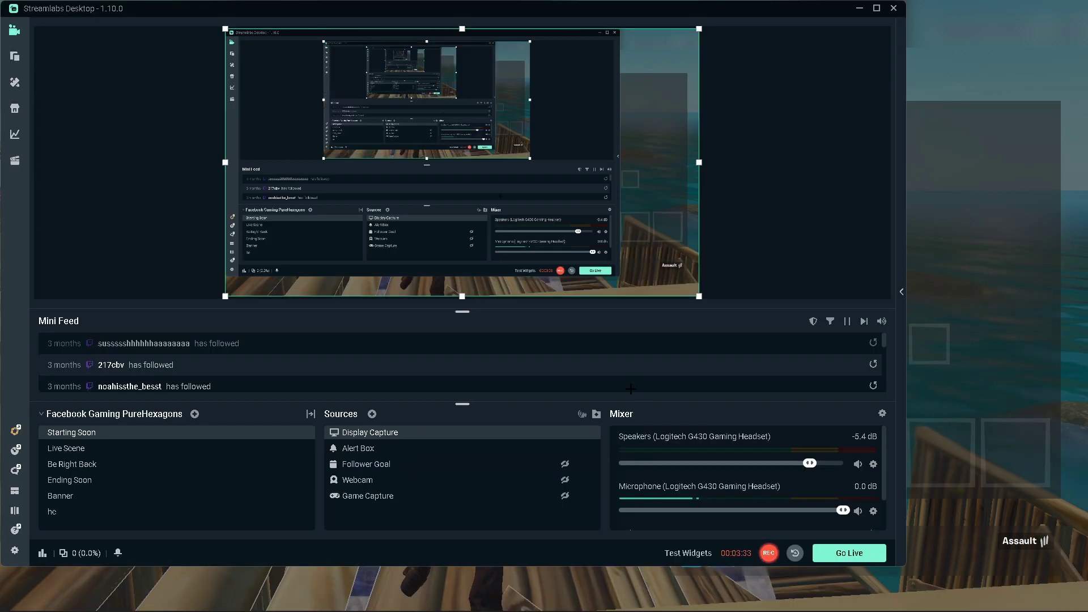